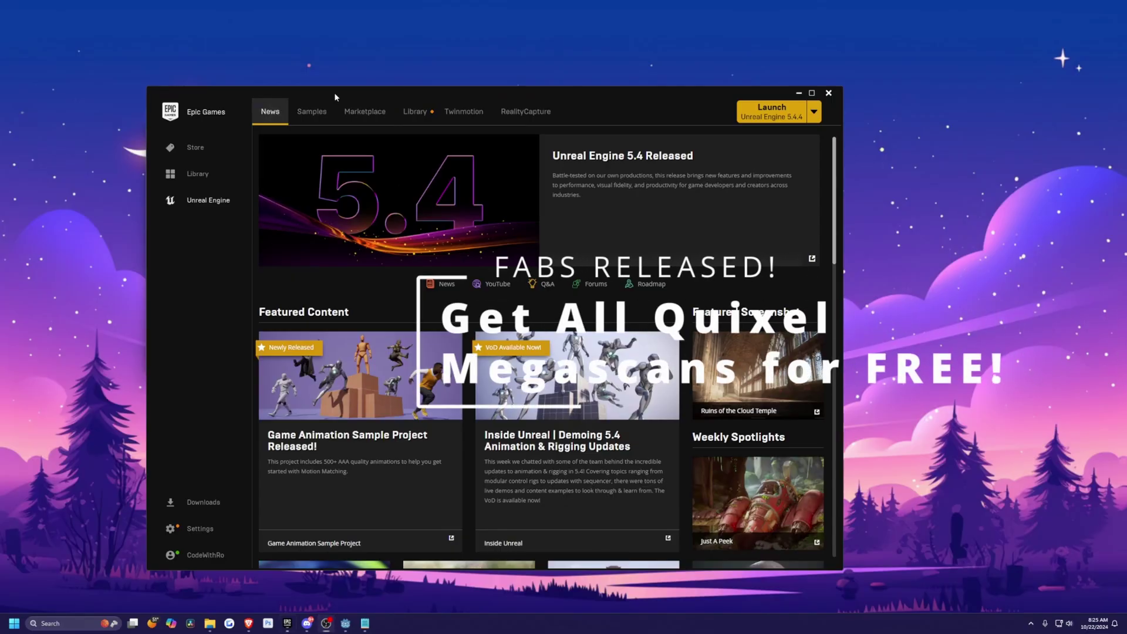
# Step: Open fab.com from the Epic Games Launcher marketplace in a maximized browser window
pyautogui.moveTo(334, 92); pyautogui.dragTo(343, 89)
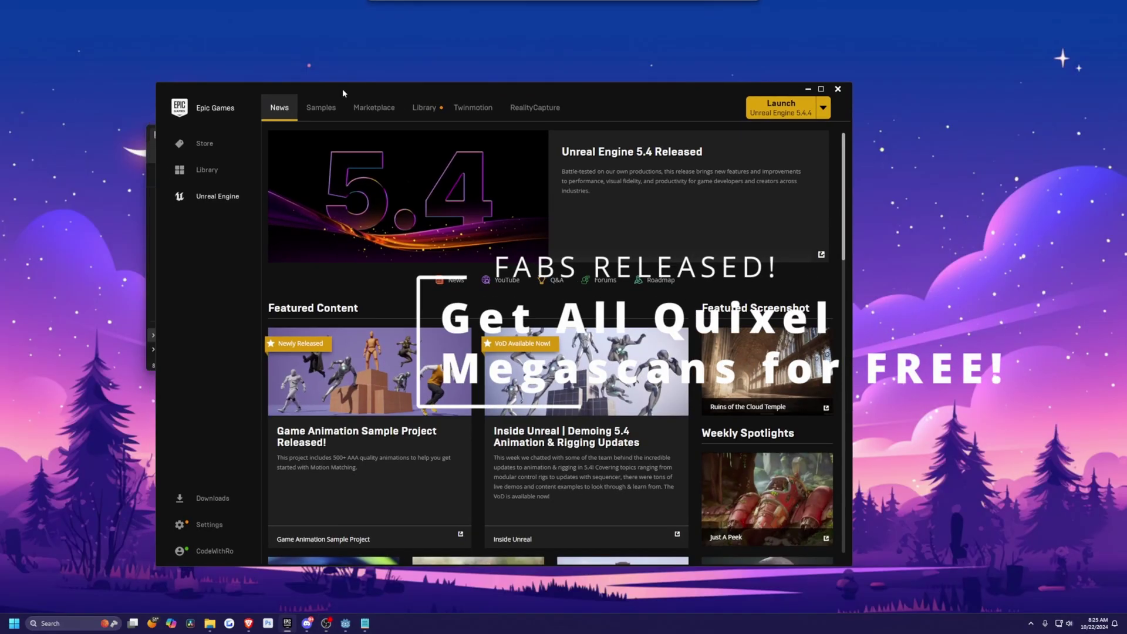
pyautogui.click(372, 110)
pyautogui.moveTo(392, 93); pyautogui.dragTo(362, 96)
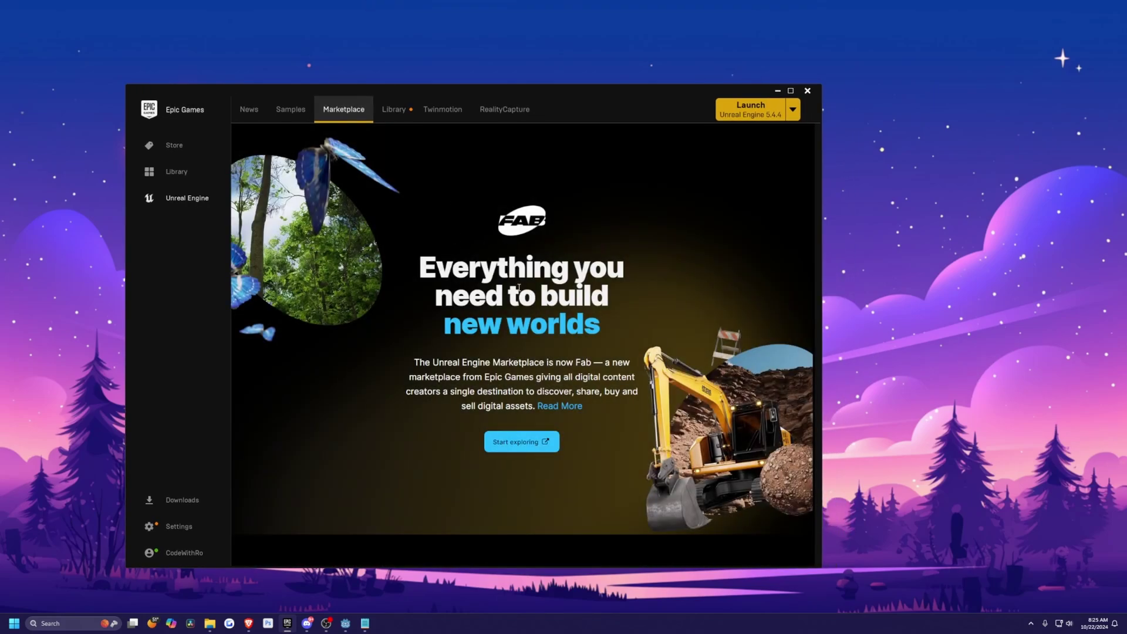
pyautogui.click(518, 446)
pyautogui.doubleClick(459, 84)
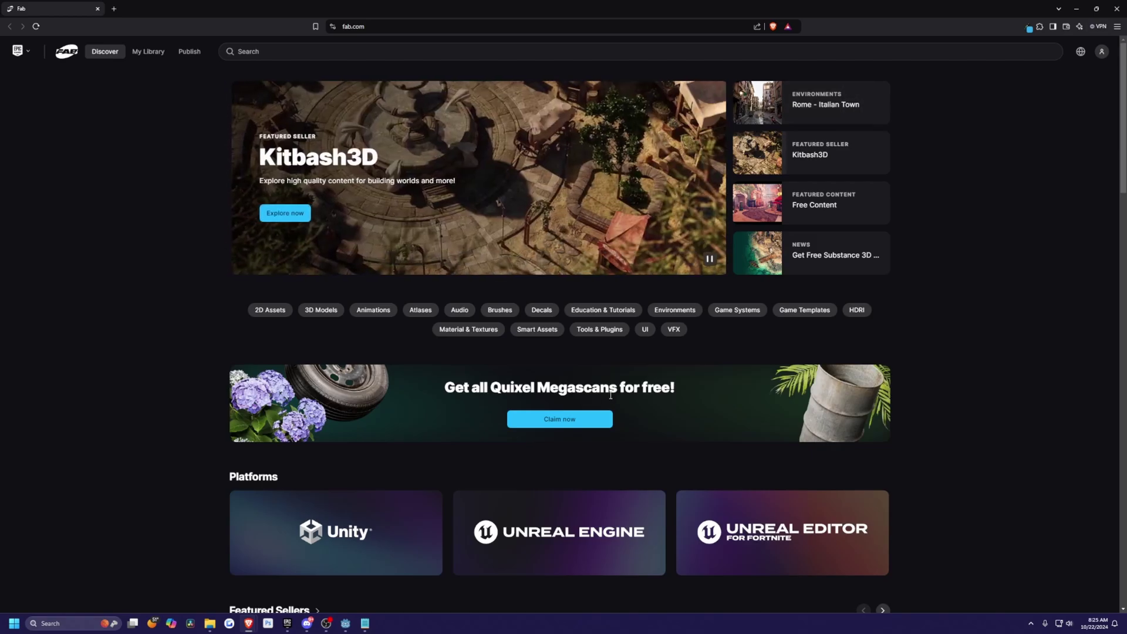
# Step: Sign in, claim all Quixel Megascans for free, and visit Quixel's seller profile
pyautogui.click(564, 420)
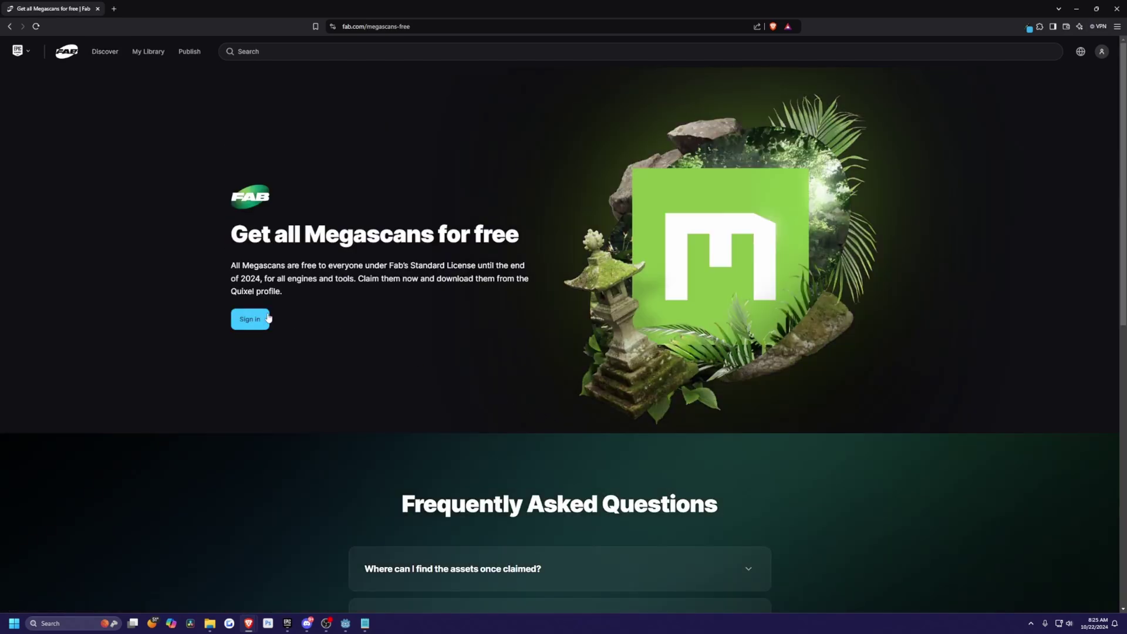
pyautogui.scroll(-1, 328, 485)
pyautogui.scroll(-2, 327, 480)
pyautogui.scroll(2, 263, 413)
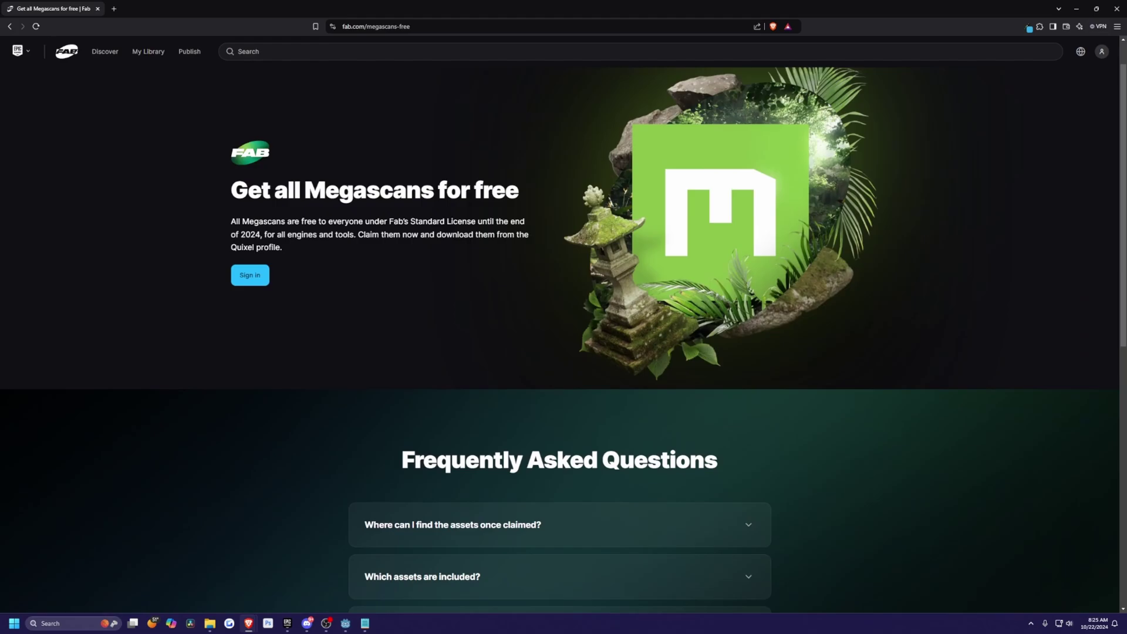
pyautogui.click(560, 422)
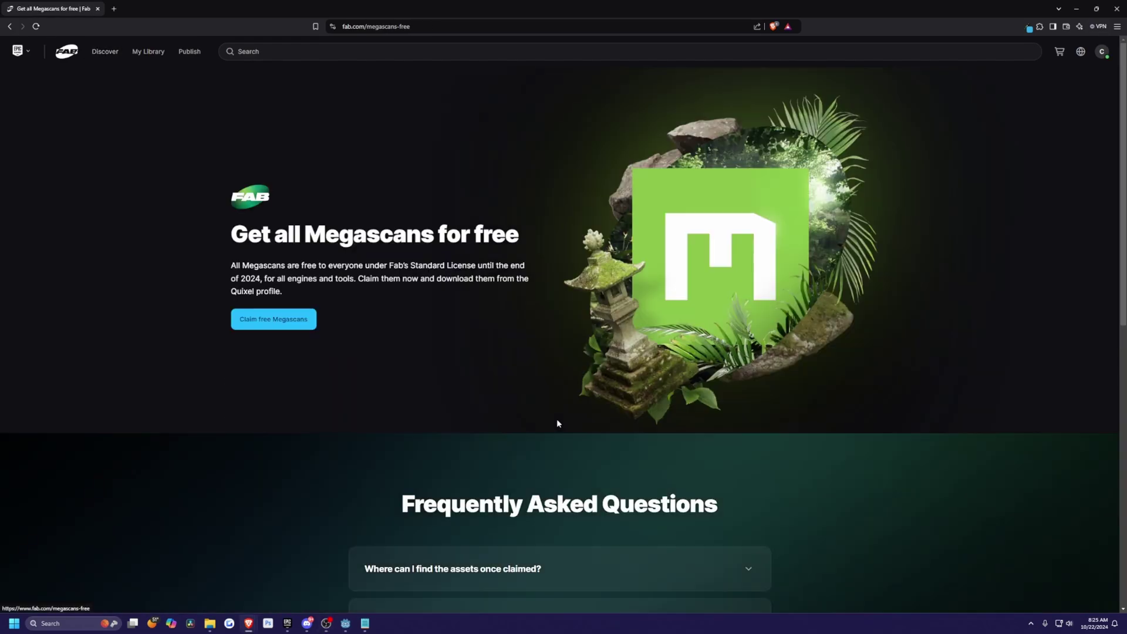
pyautogui.click(266, 329)
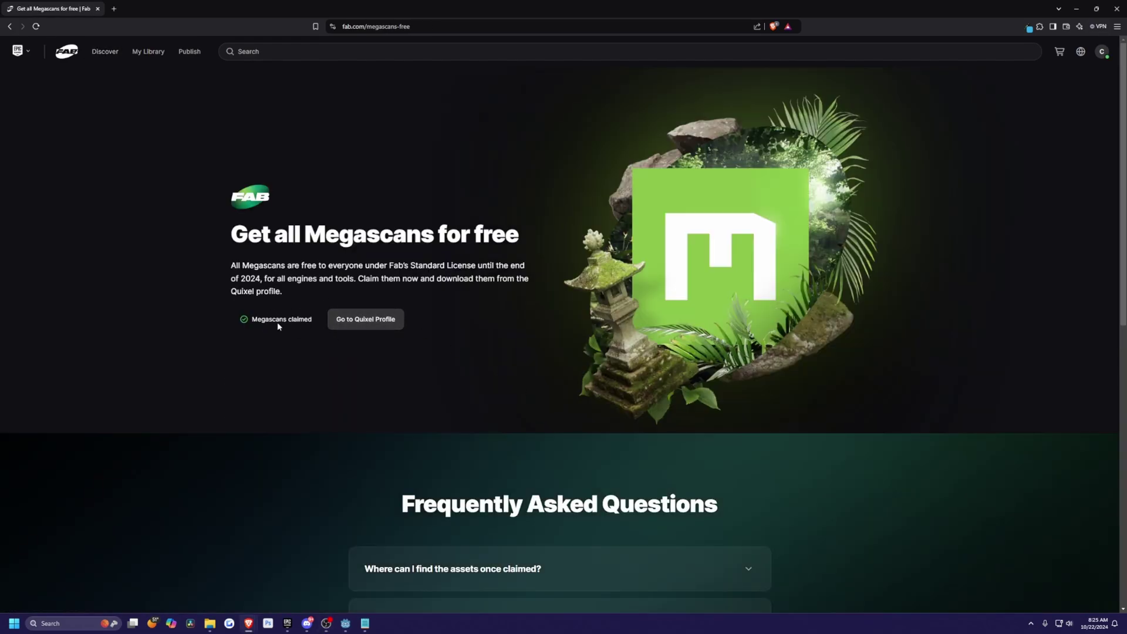
pyautogui.click(347, 322)
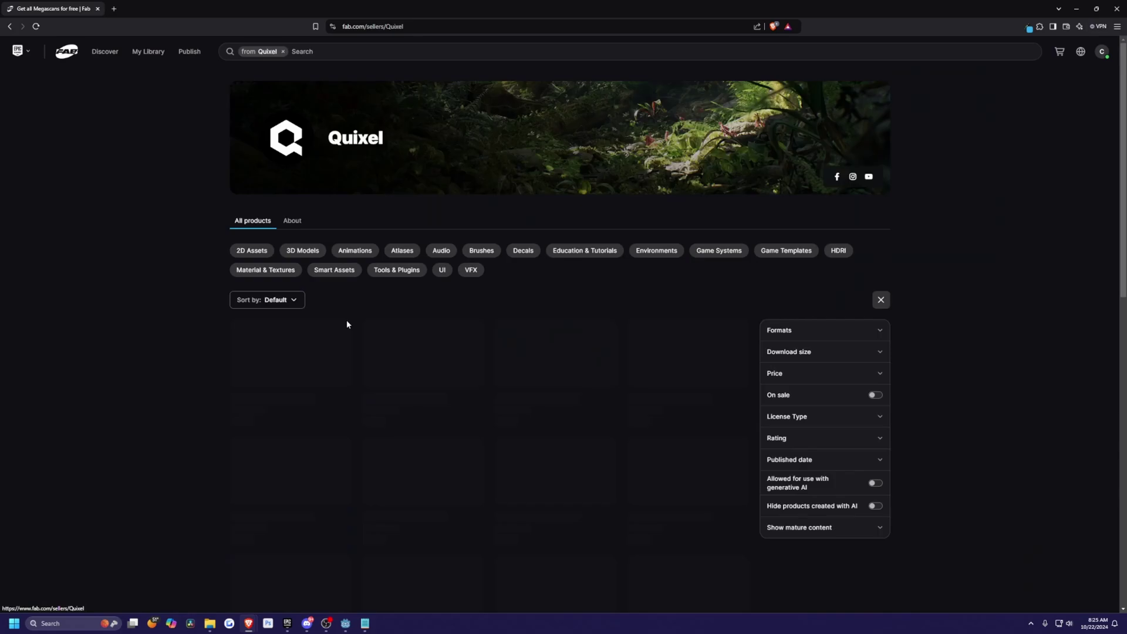
pyautogui.scroll(-2, 176, 307)
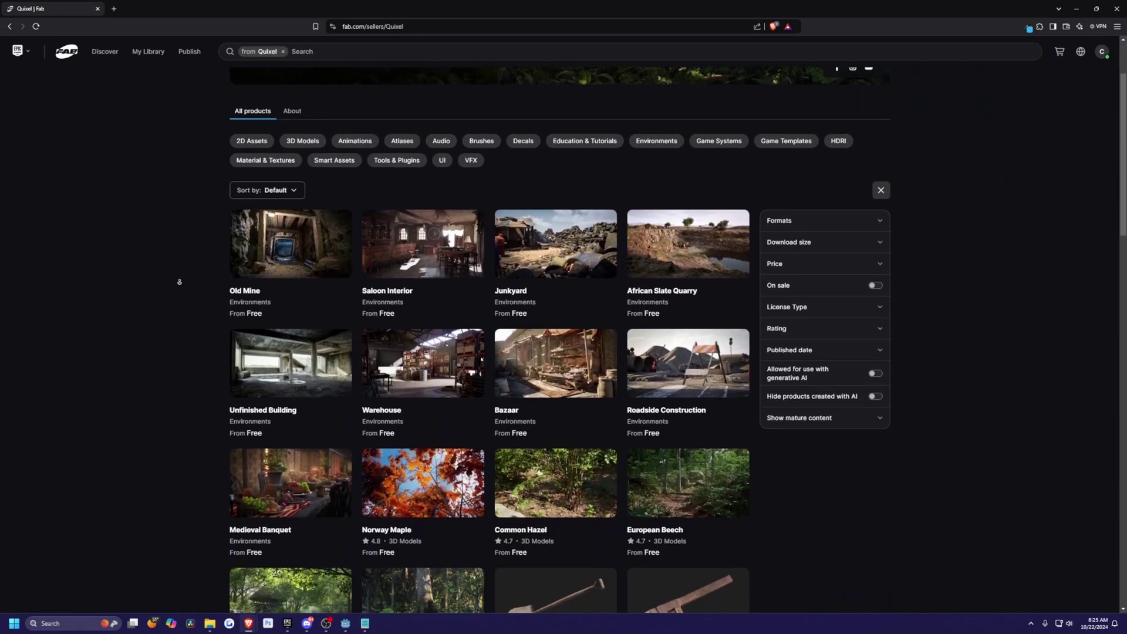
pyautogui.scroll(-2, 179, 281)
pyautogui.scroll(-1, 179, 282)
pyautogui.scroll(-1, 179, 283)
pyautogui.scroll(-1, 179, 282)
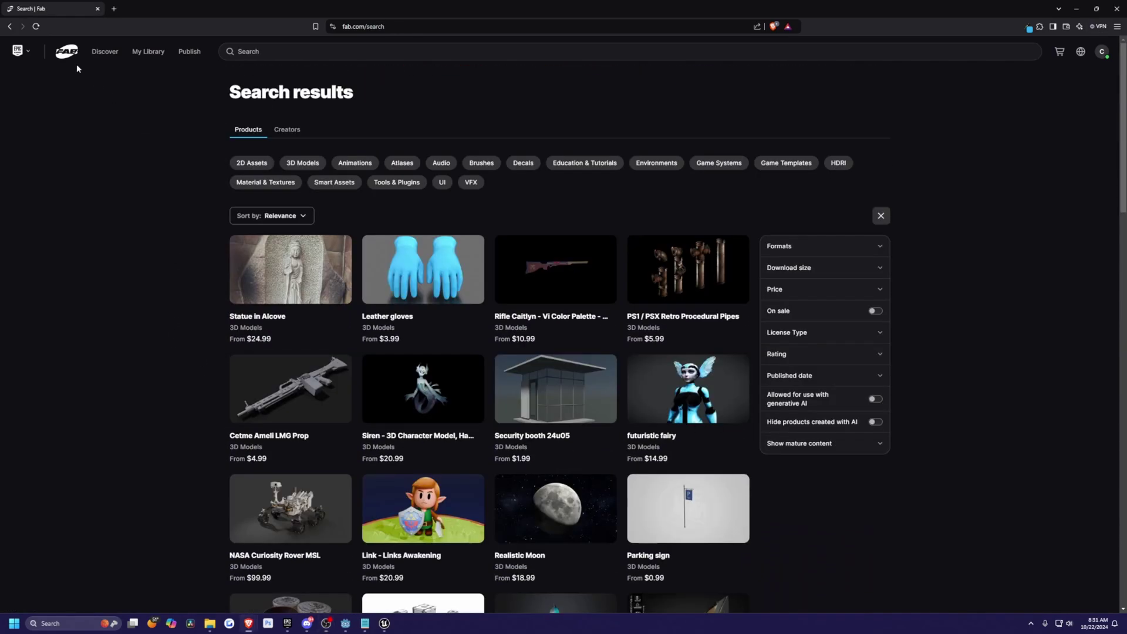
# Step: From the Fab home page, search Fab for 'ninja gas'
pyautogui.click(105, 52)
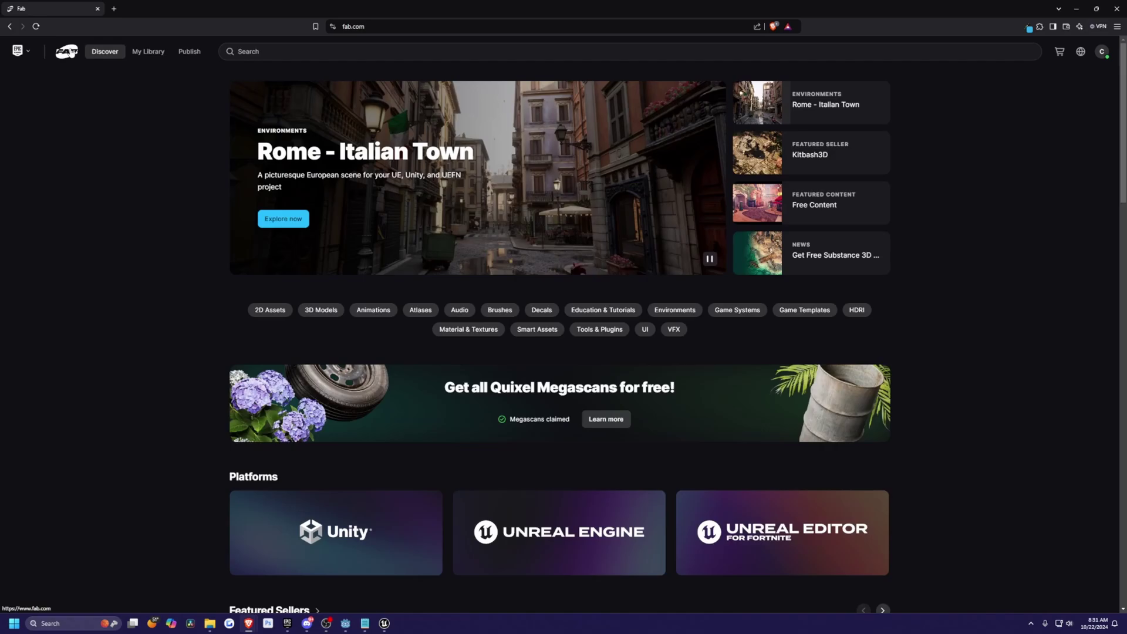
pyautogui.click(566, 540)
pyautogui.click(107, 51)
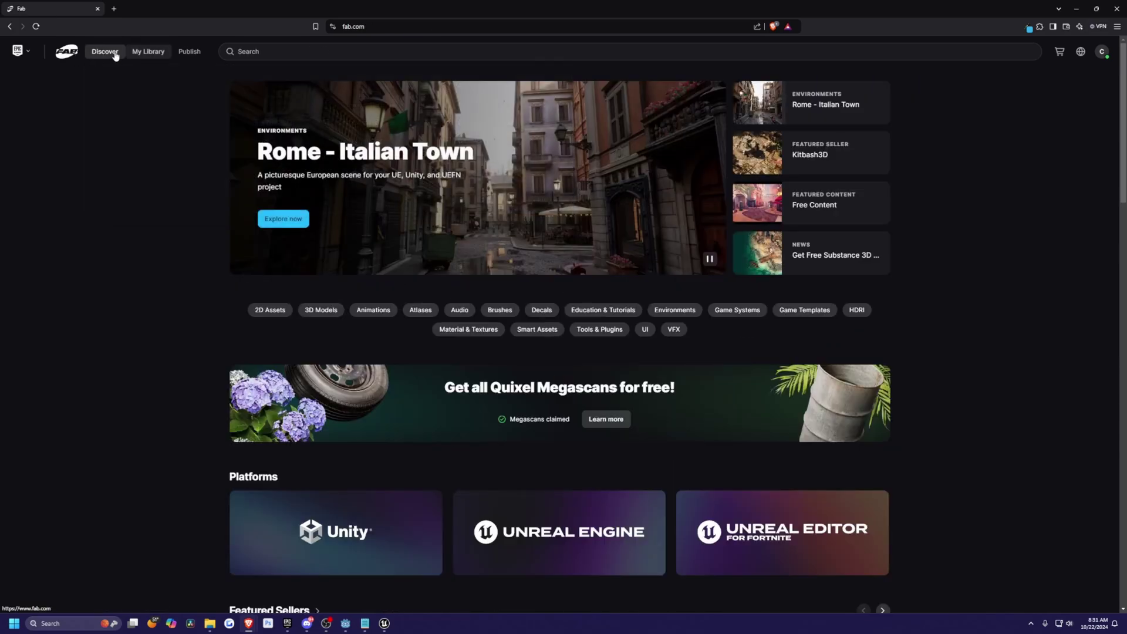
pyautogui.click(318, 51)
pyautogui.write('n')
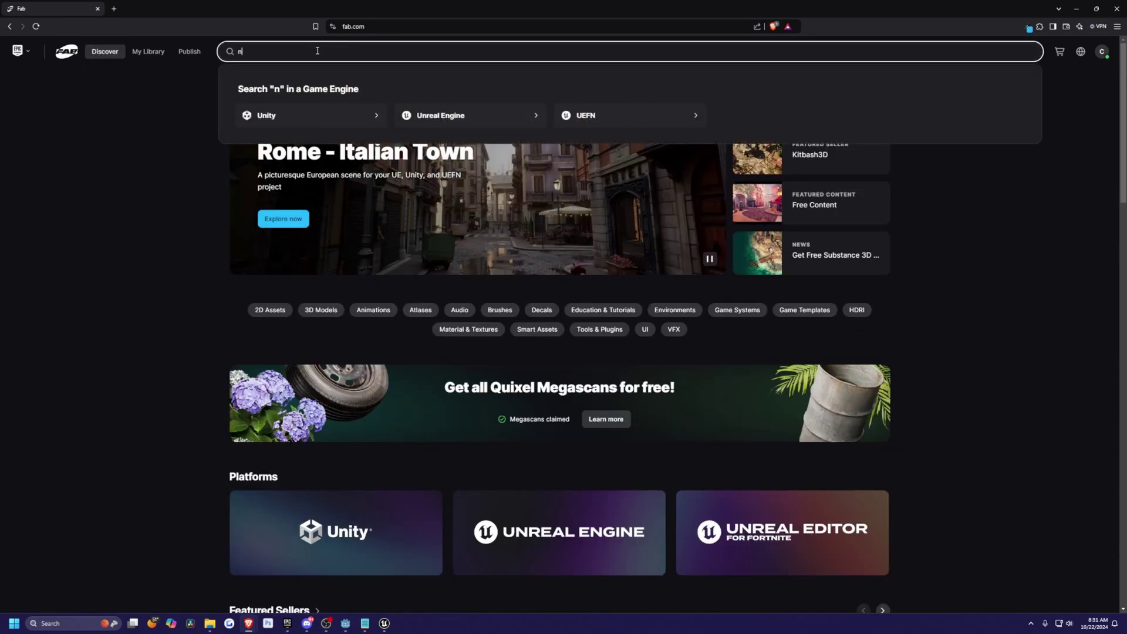
pyautogui.write('inja gas')
pyautogui.press('Return')
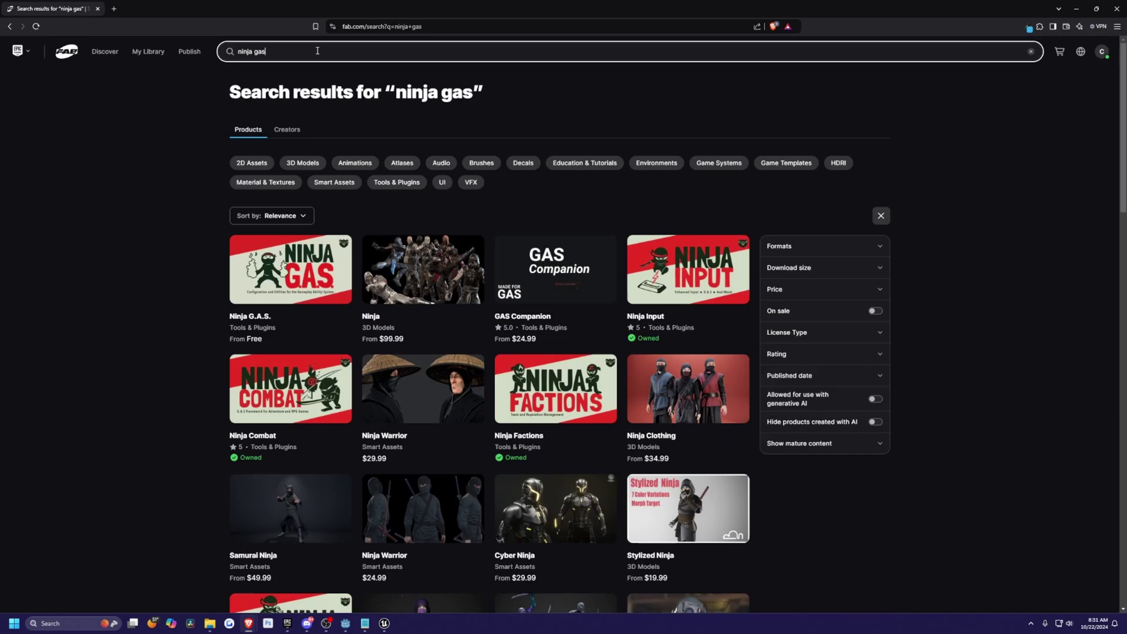
# Step: Open the Ninja G.A.S. listing and bring up its Download options dialog
pyautogui.click(271, 281)
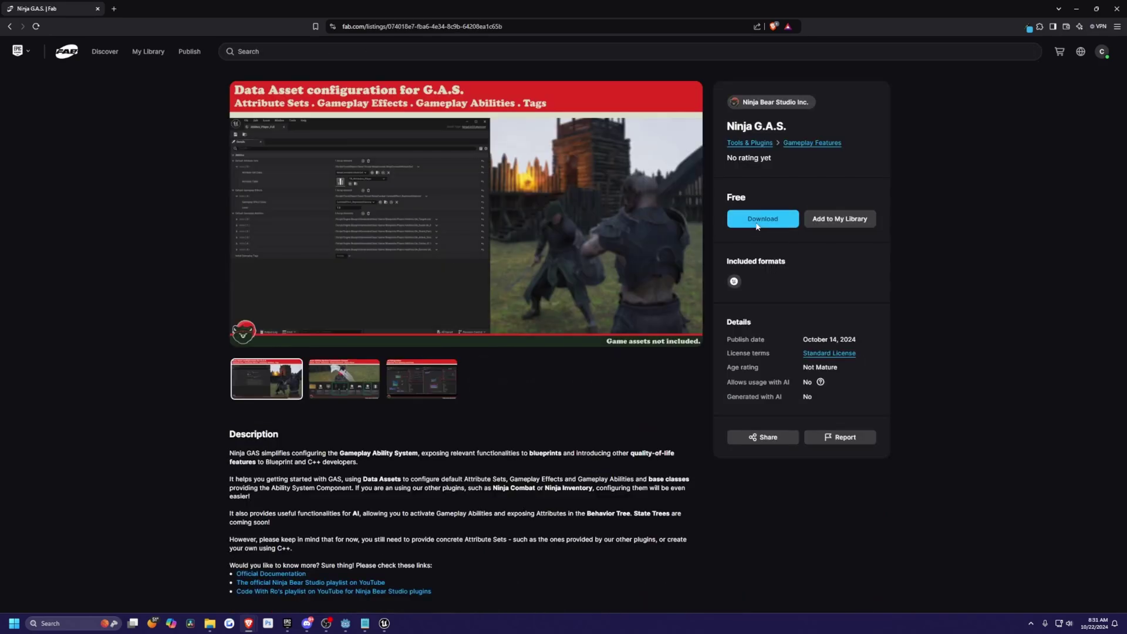
pyautogui.click(757, 222)
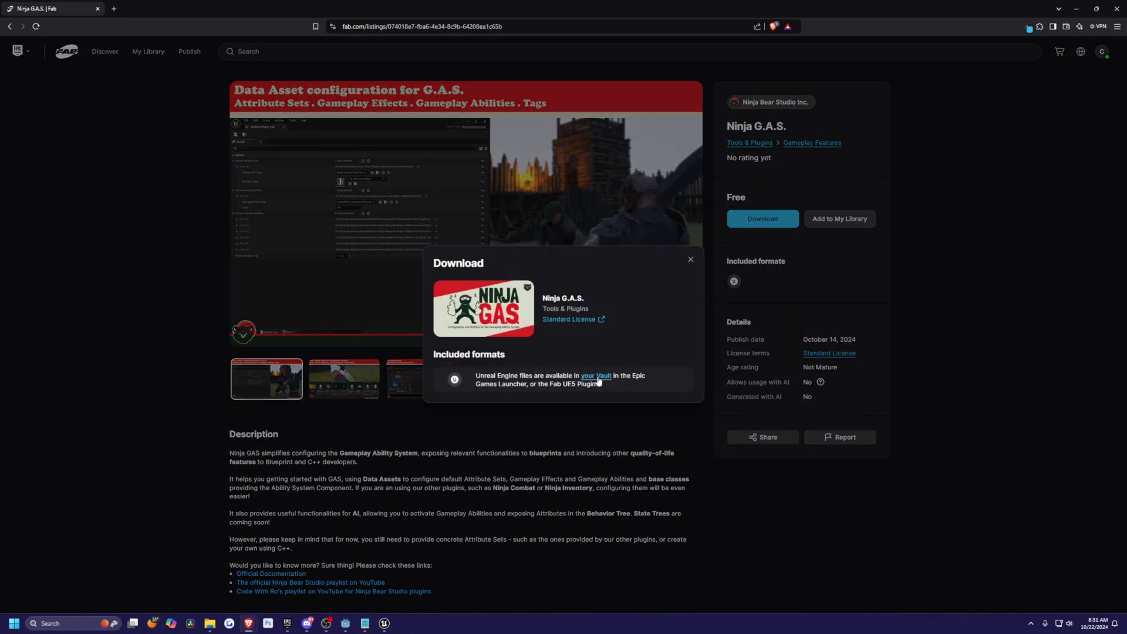